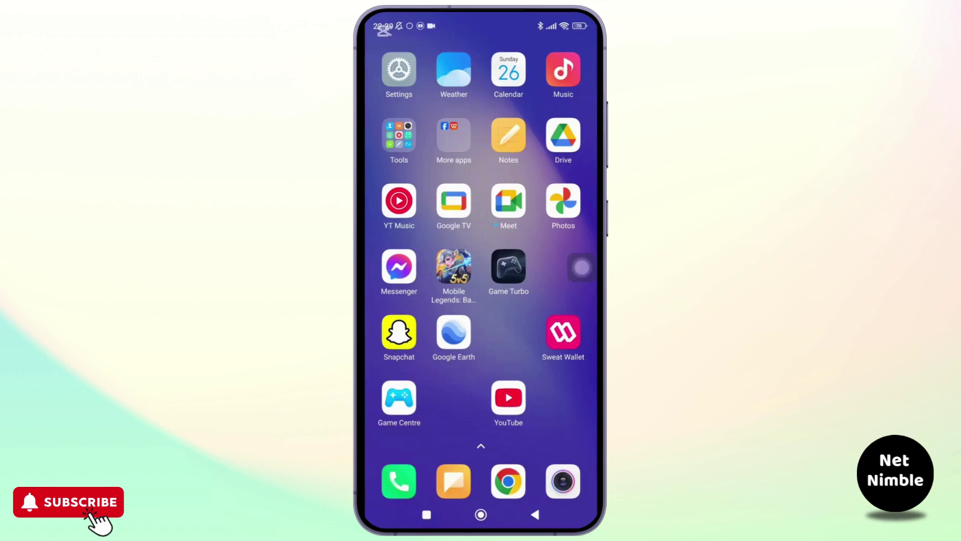
# Launch Snapchat and swipe over from the camera to the Chat list
pyautogui.click(399, 333)
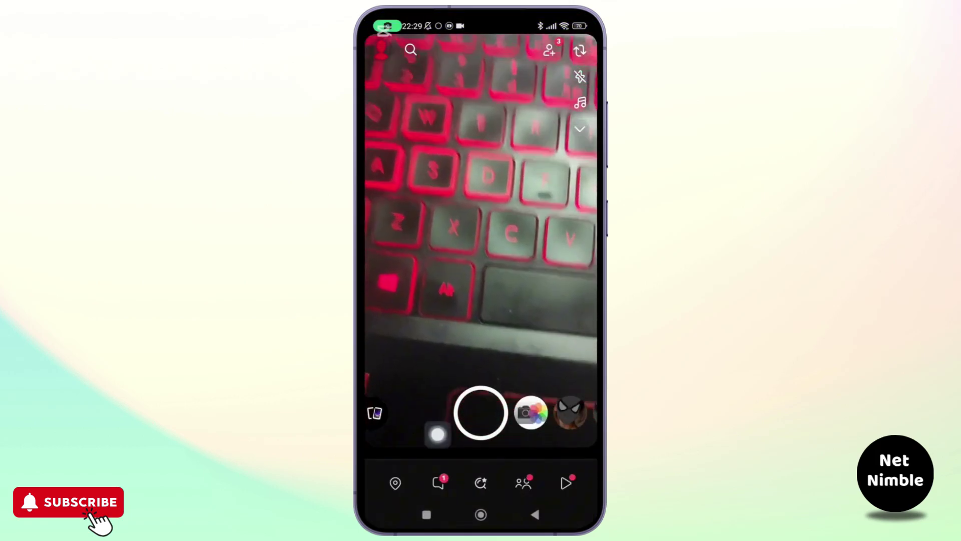
pyautogui.moveTo(391, 323); pyautogui.dragTo(582, 324)
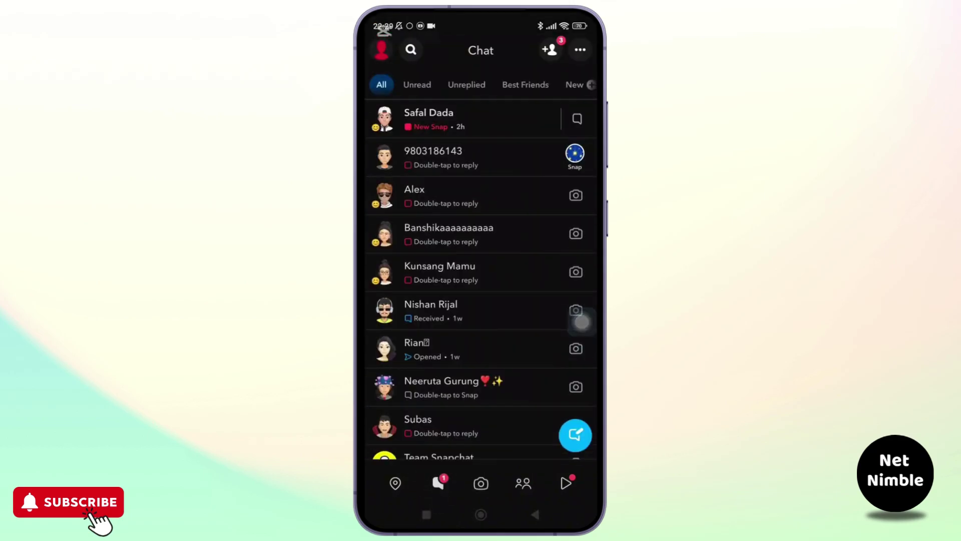
pyautogui.scroll(-5, 480, 300)
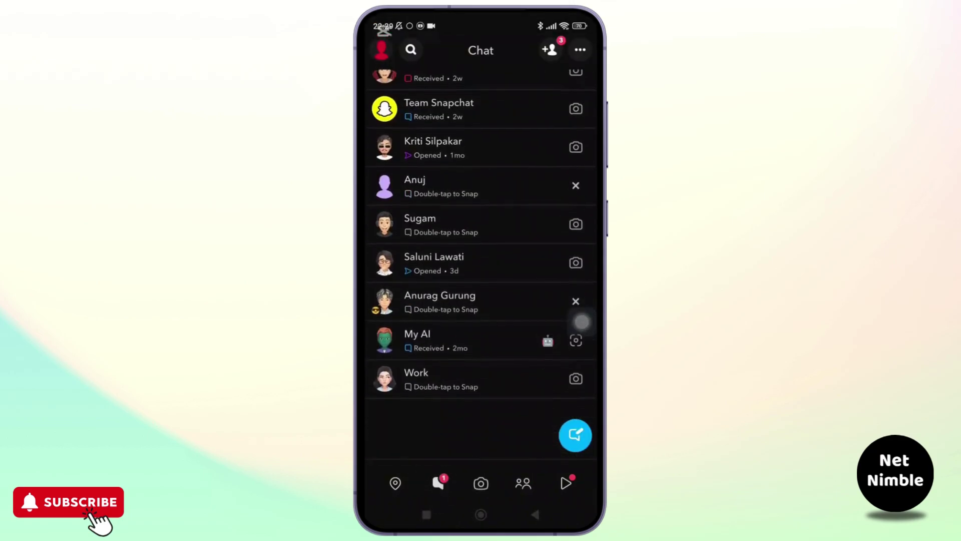
pyautogui.scroll(5, 481, 301)
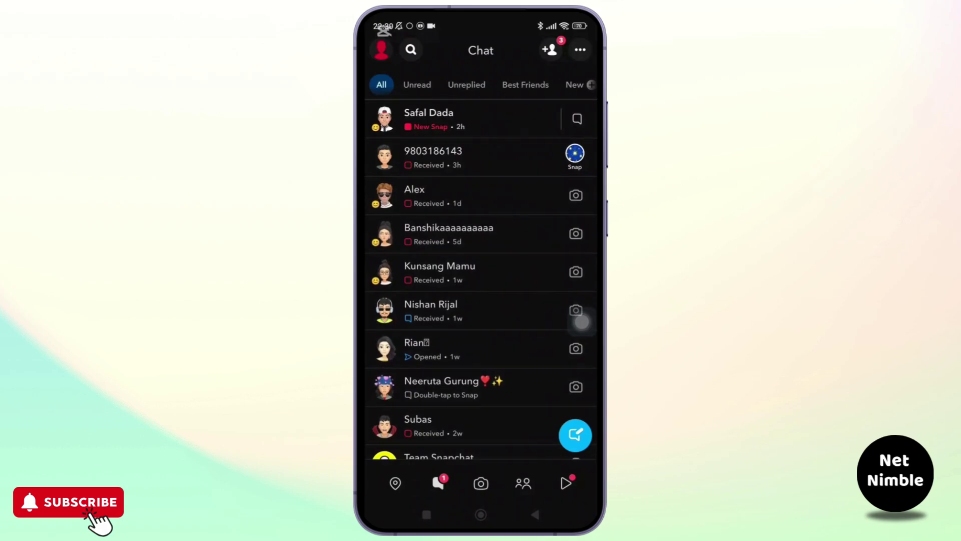
# Open 'Chat and notification settings' for the fourth friend's conversation
pyautogui.click(465, 234)
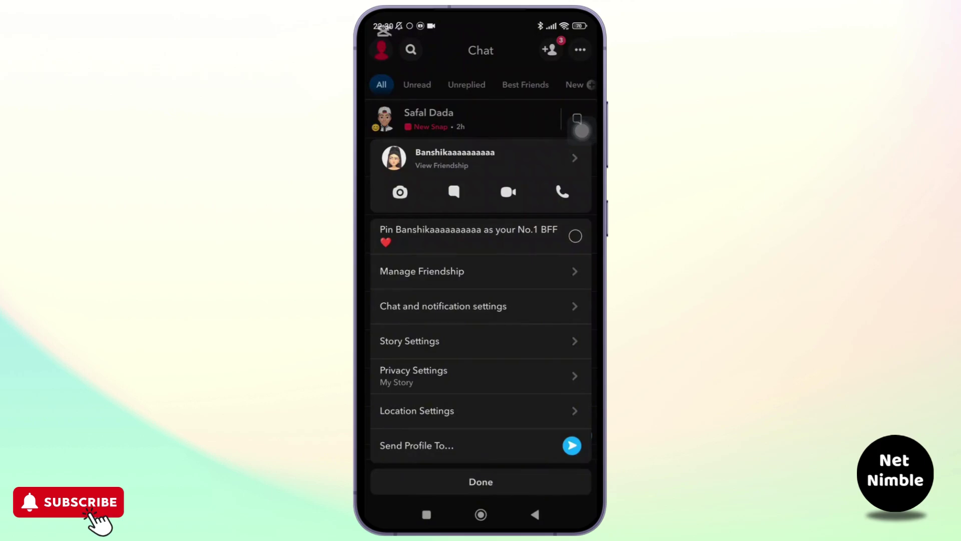
pyautogui.click(477, 306)
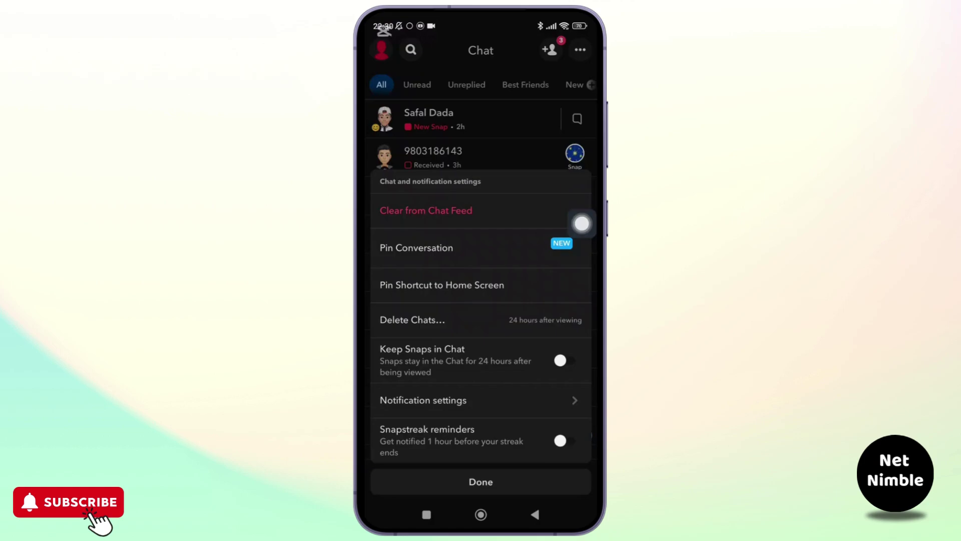
# Open 'Delete Chats…' to see the after-viewing, 24-hour and 7-day options
pyautogui.click(481, 319)
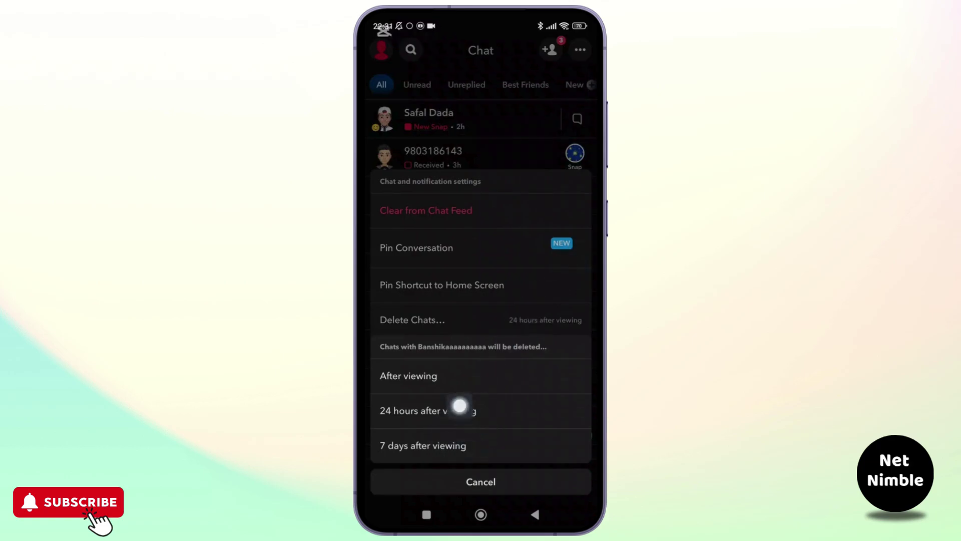
# Choose '7 days after viewing' as this friend's chat deletion timing
pyautogui.click(582, 309)
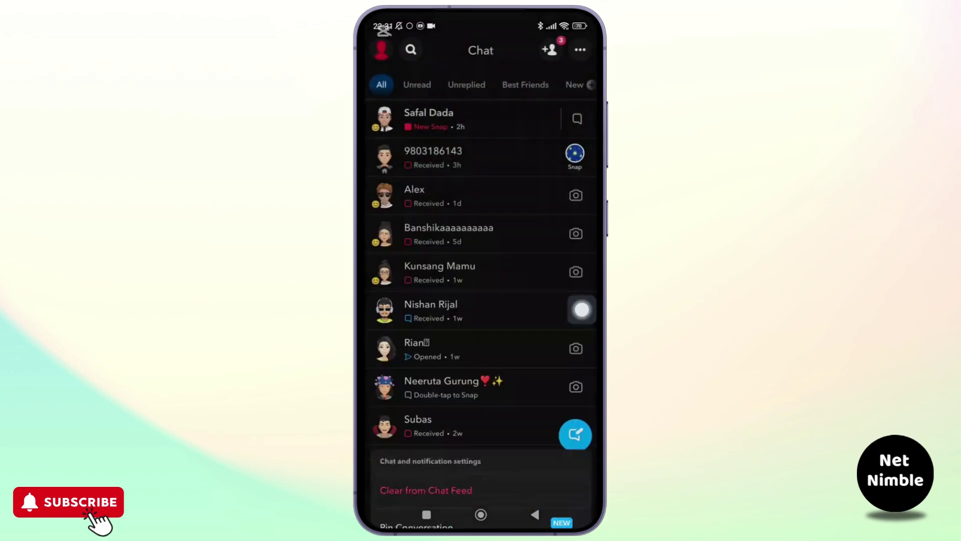